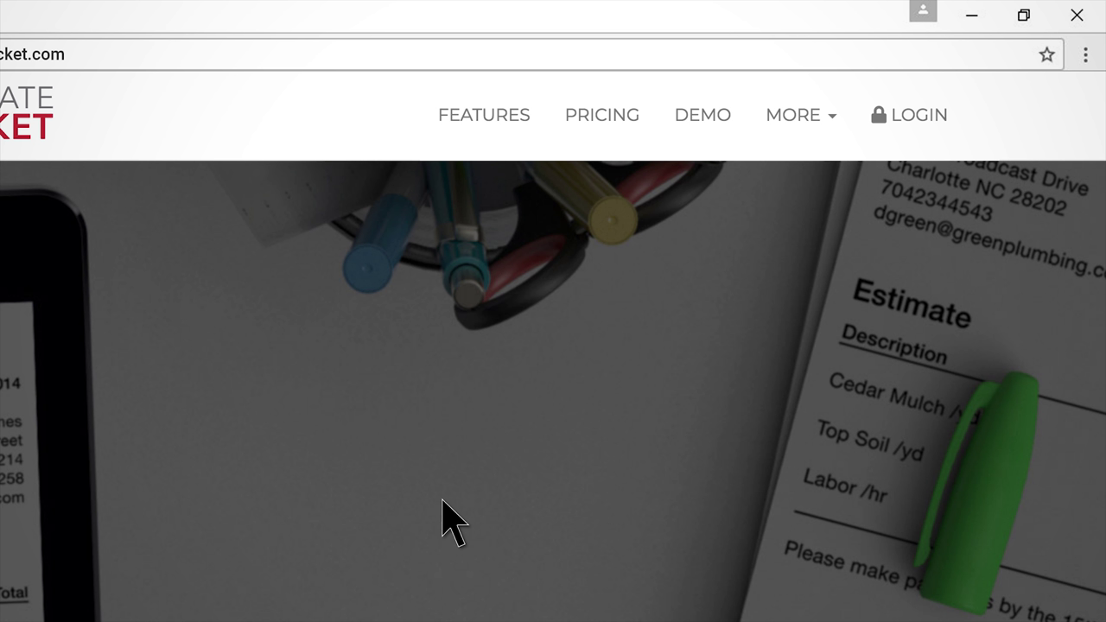
Step: Sign in to Estimate Rocket and glance at the Help centre before returning to the Dashboard
{"action": "left_click", "coordinate": [901, 112]}
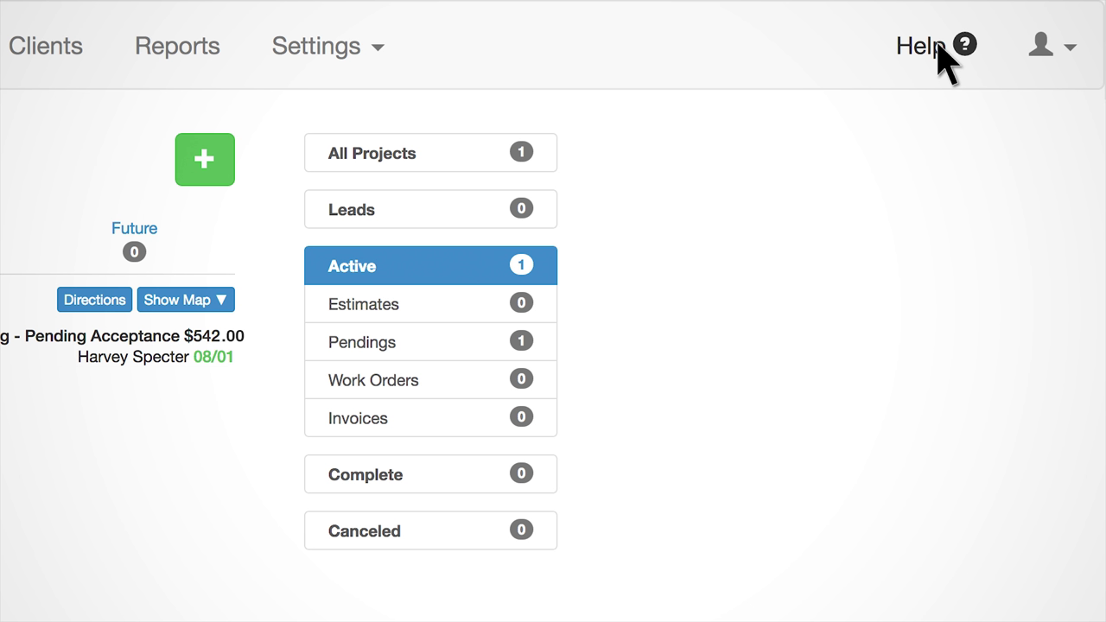
{"action": "left_click", "coordinate": [942, 47]}
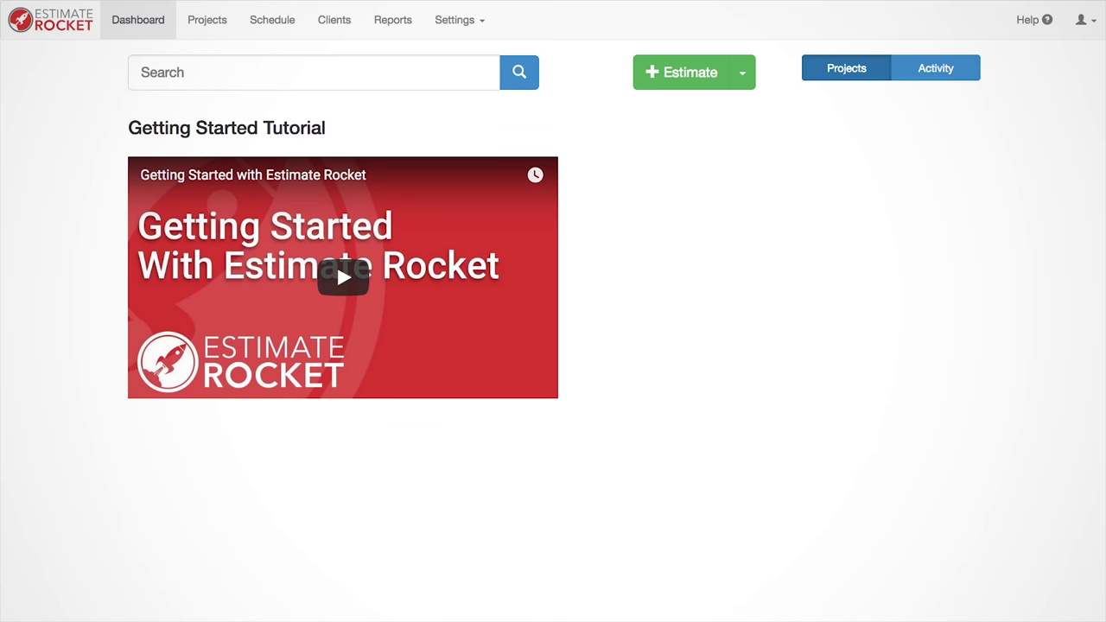
Step: Upload My Logo.jpg as the company logo under Company Info and save the settings
{"action": "left_click", "coordinate": [475, 15]}
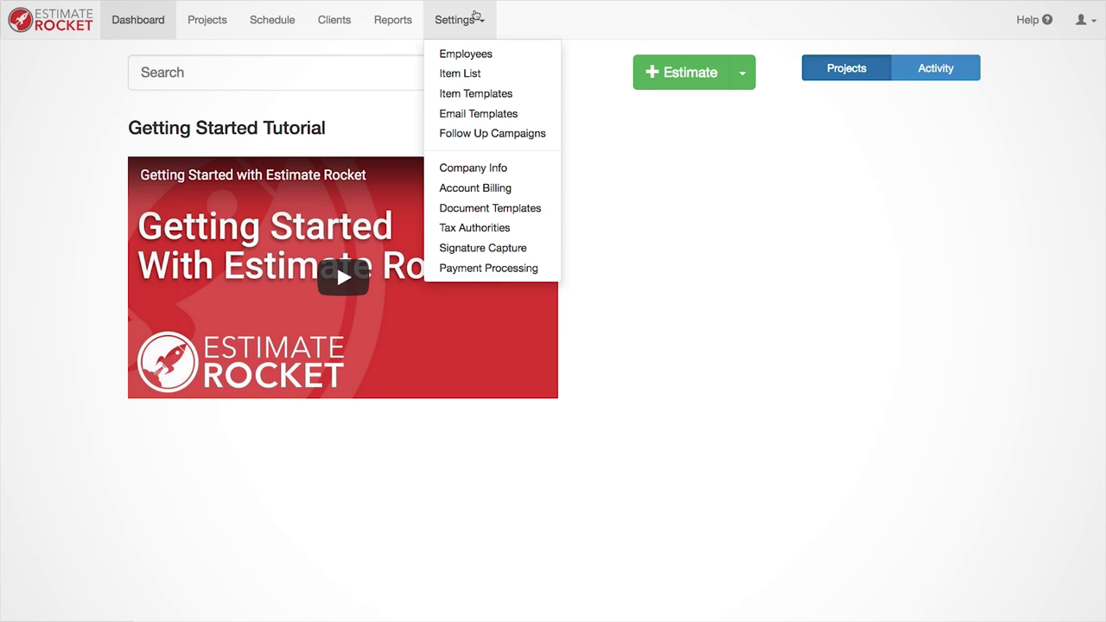
{"action": "left_click", "coordinate": [499, 169]}
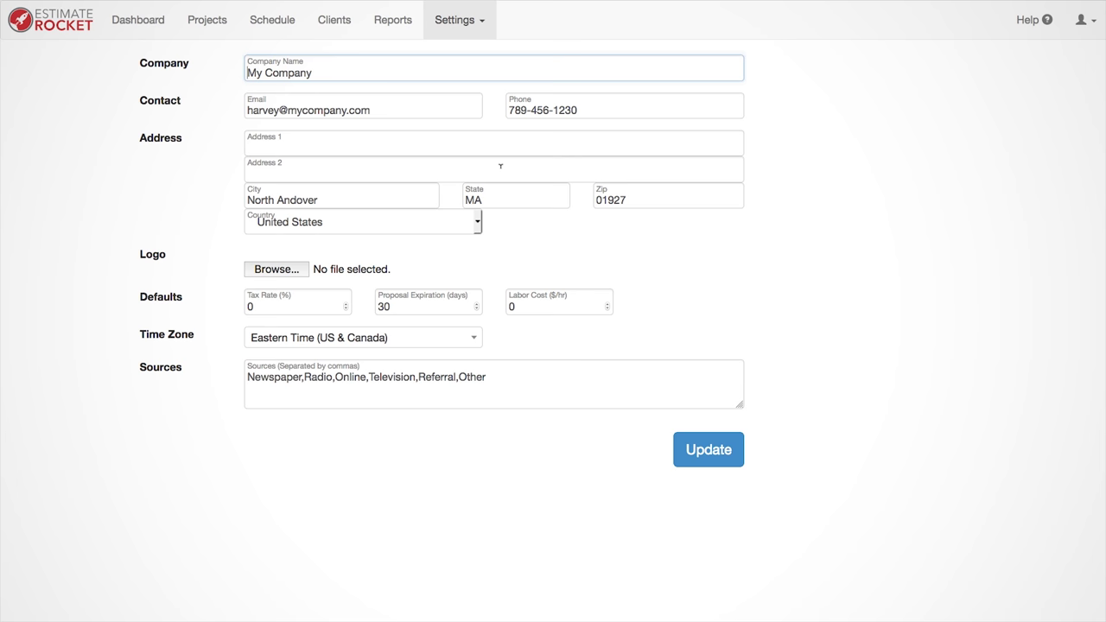
{"action": "left_click", "coordinate": [290, 272]}
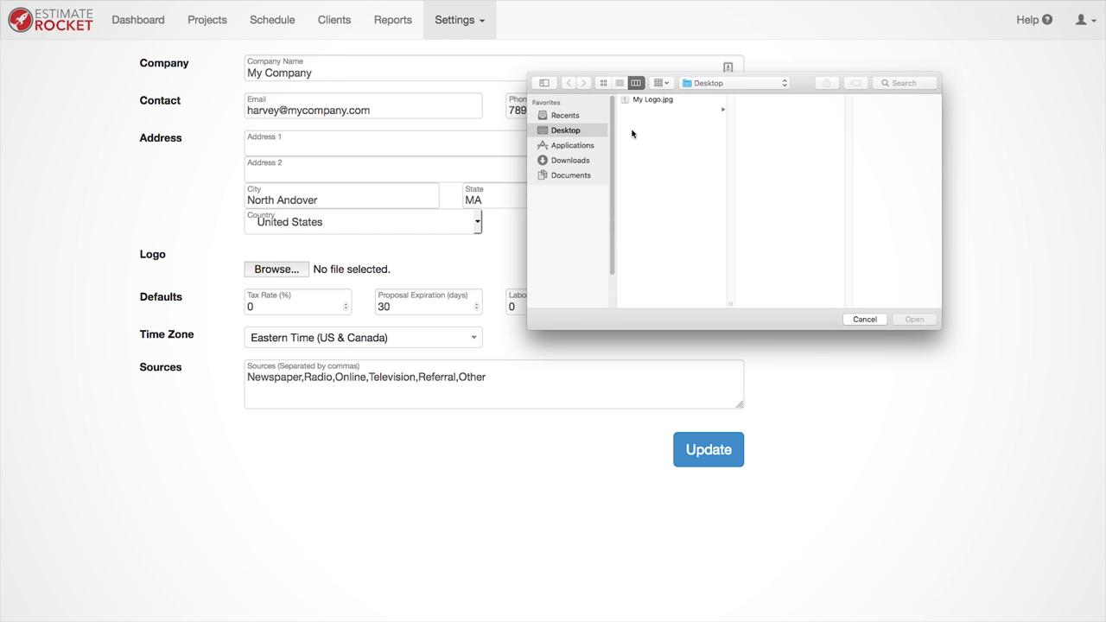
{"action": "left_click", "coordinate": [673, 102]}
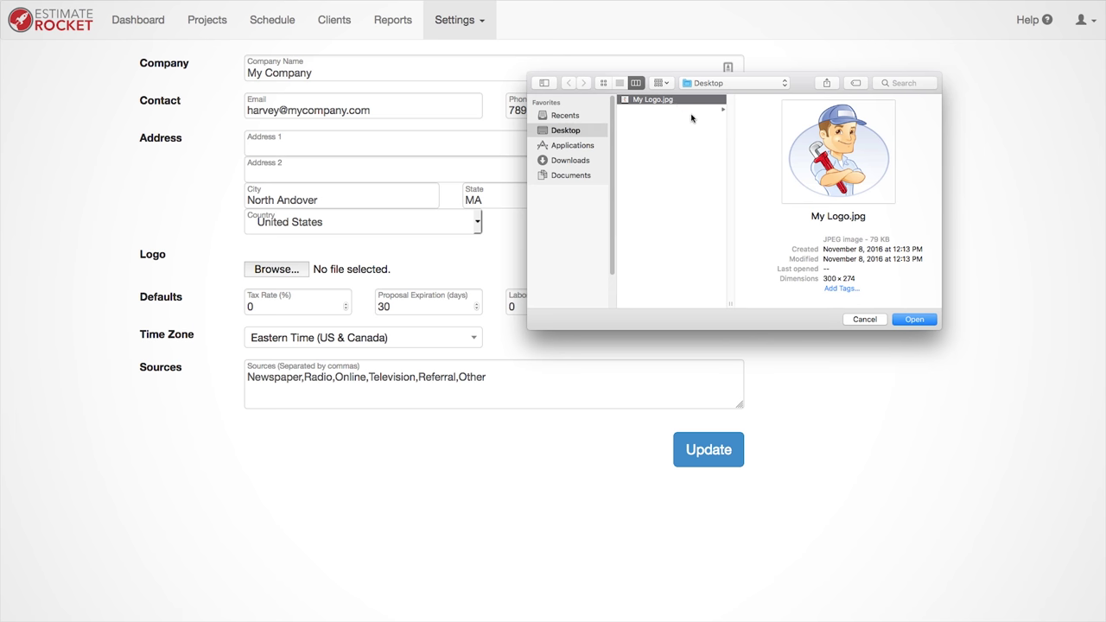
{"action": "left_click", "coordinate": [916, 321]}
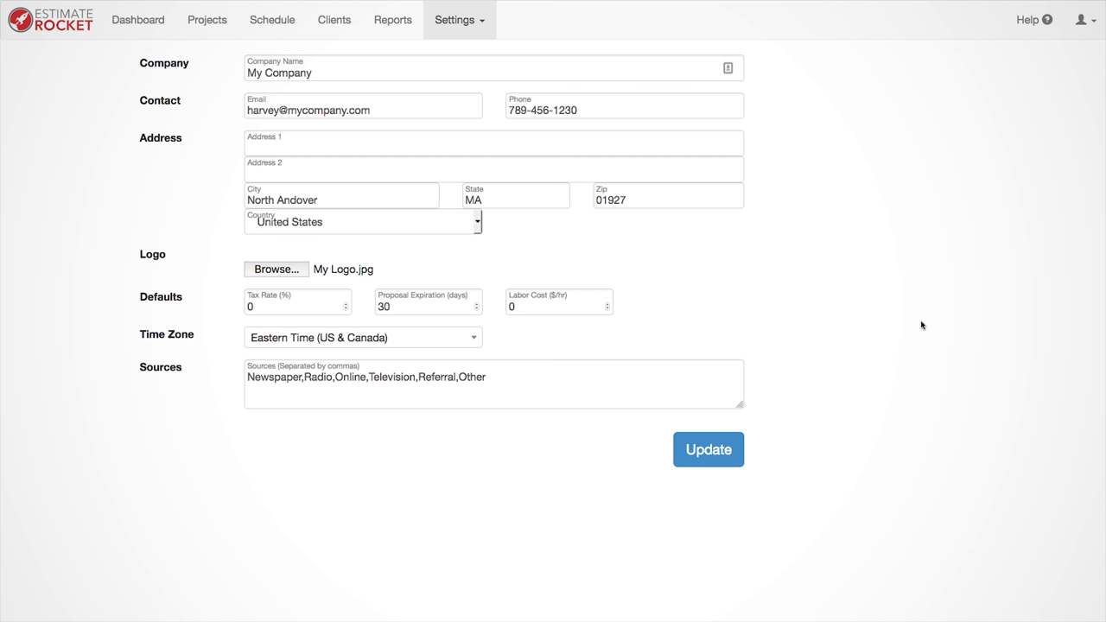
{"action": "left_click", "coordinate": [710, 448]}
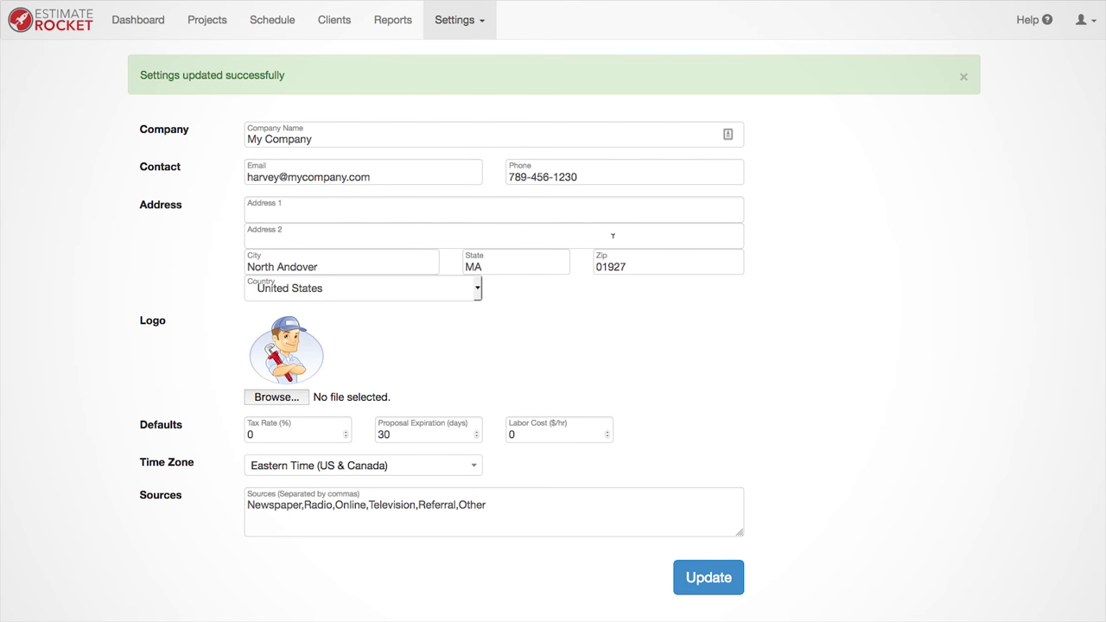
Step: Preview the estimate in Document Templates, then go back to the Dashboard
{"action": "left_click", "coordinate": [465, 20]}
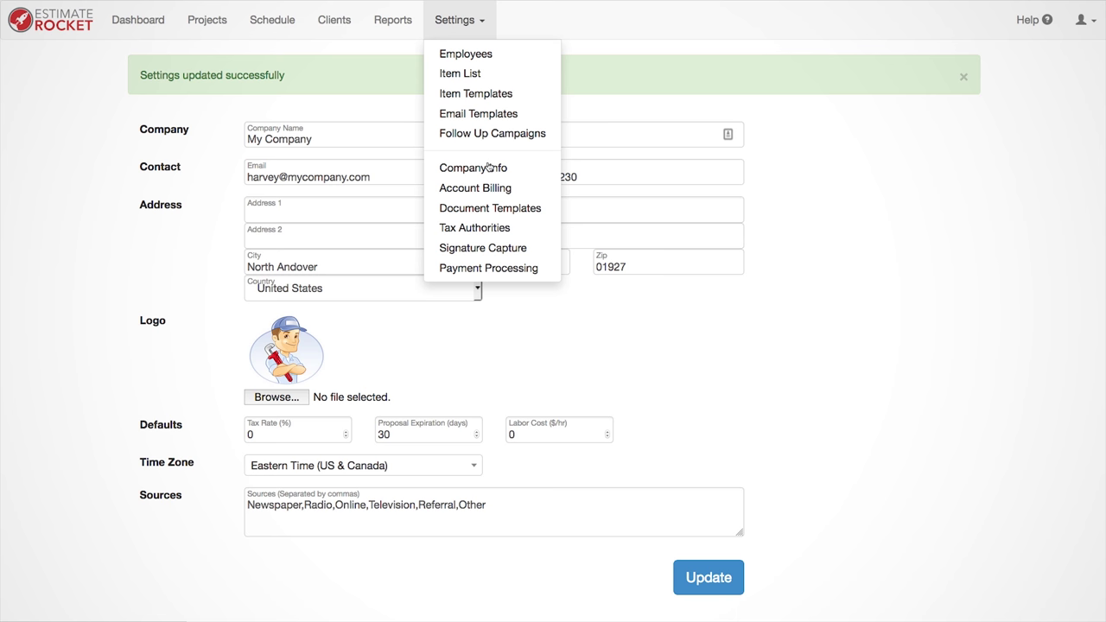
{"action": "left_click", "coordinate": [498, 210]}
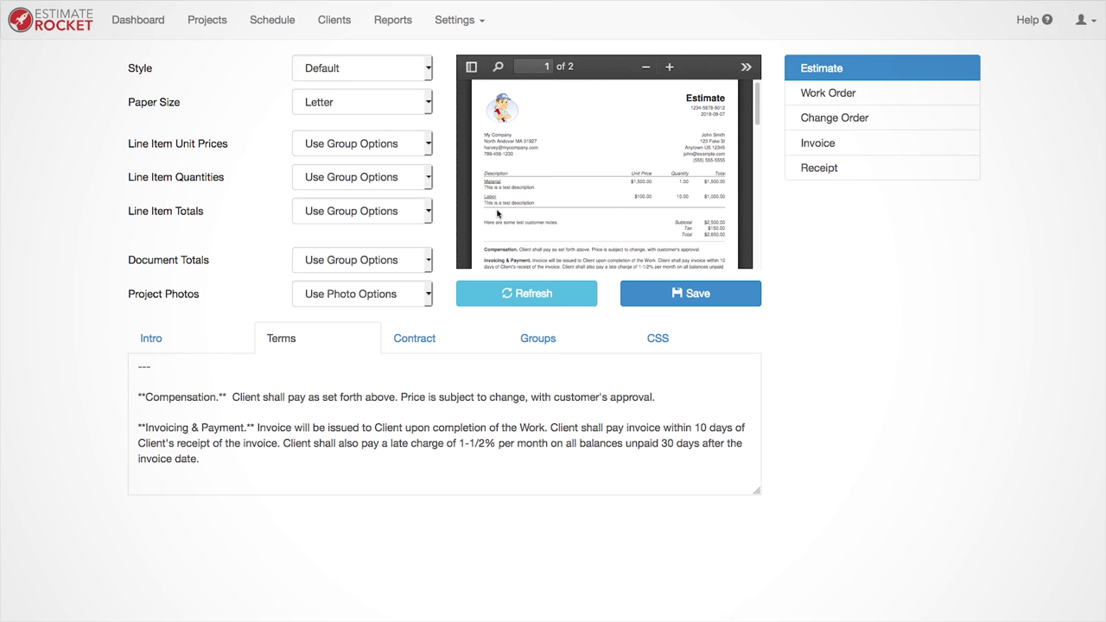
{"action": "left_click", "coordinate": [135, 19]}
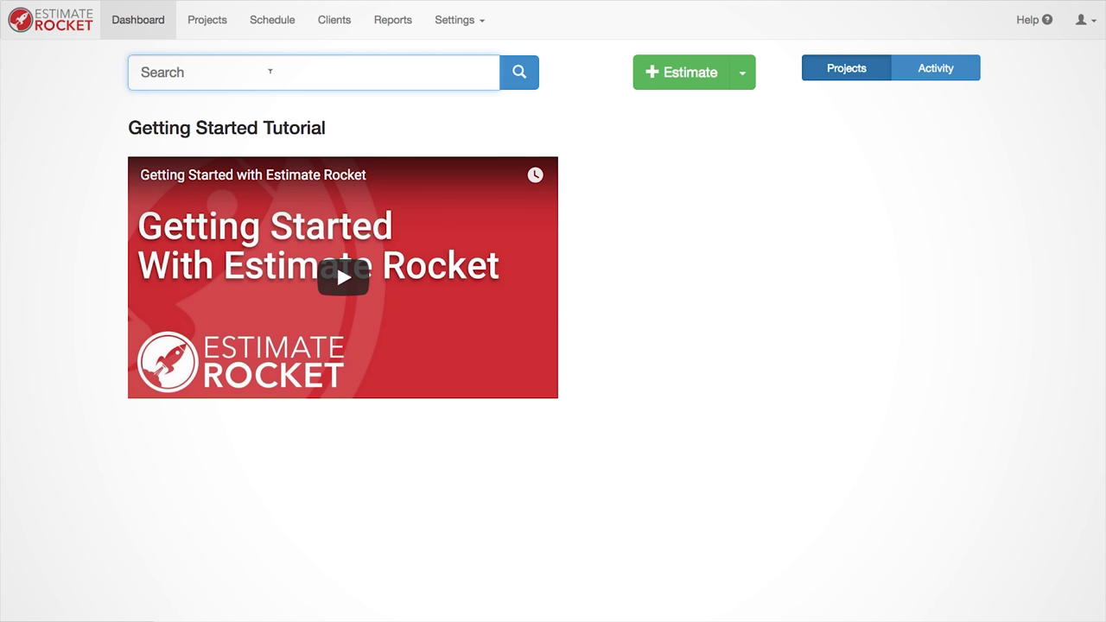
Step: Start a new estimate for a new client and enter the client's name, e-mail and phone number
{"action": "left_click", "coordinate": [691, 74]}
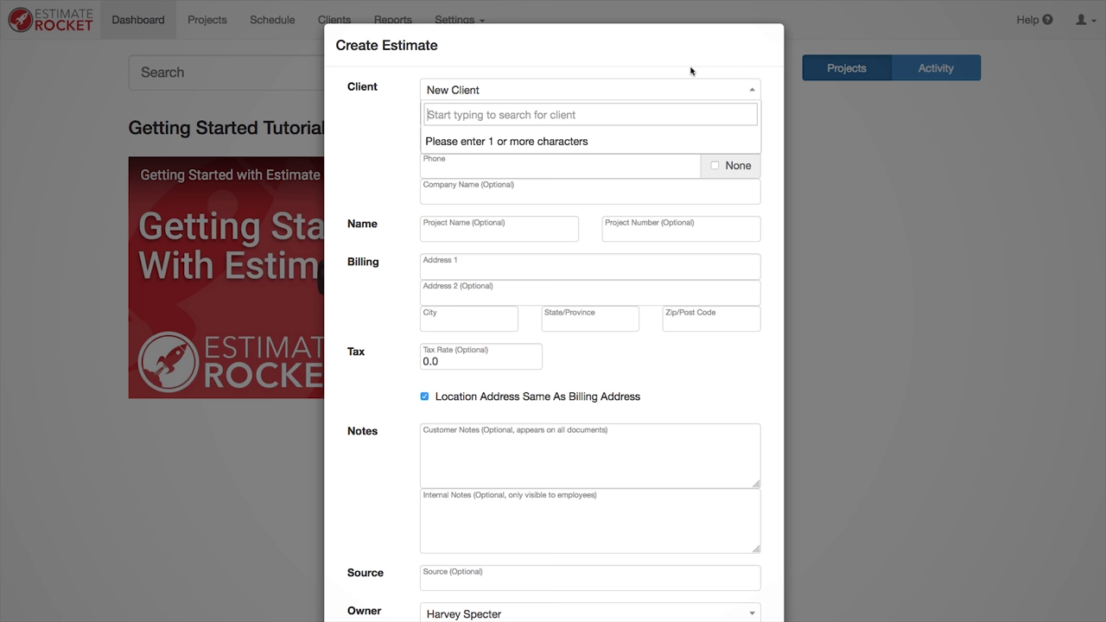
{"action": "left_click", "coordinate": [694, 91]}
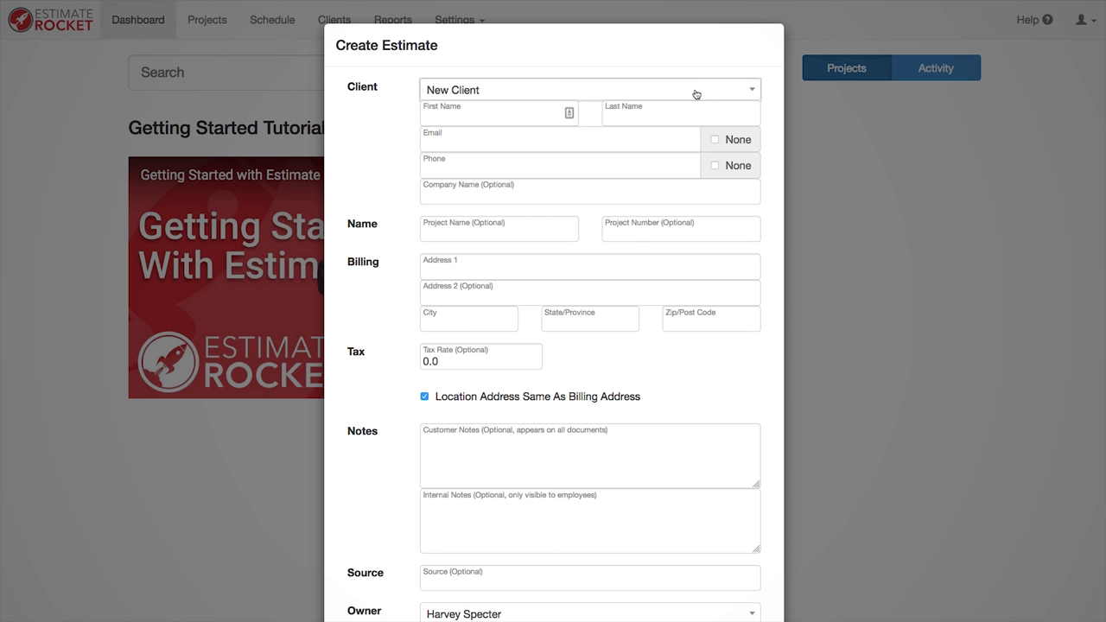
{"action": "left_click", "coordinate": [501, 115]}
{"action": "key", "text": "Tab"}
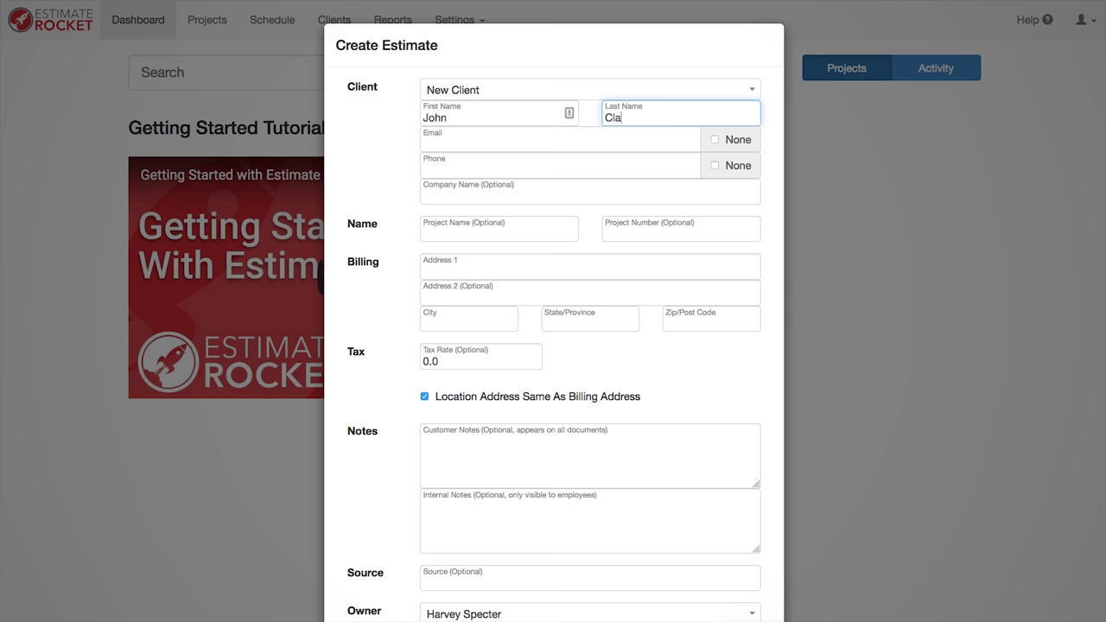
{"action": "key", "text": "Tab"}
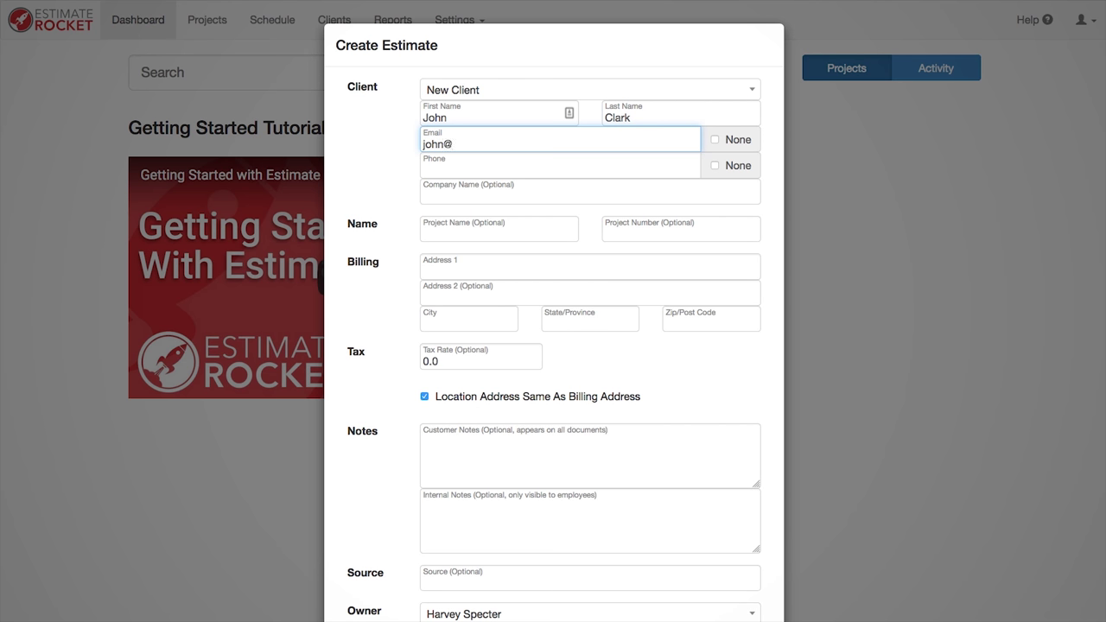
{"action": "key", "text": "Tab"}
{"action": "type", "text": "987"}
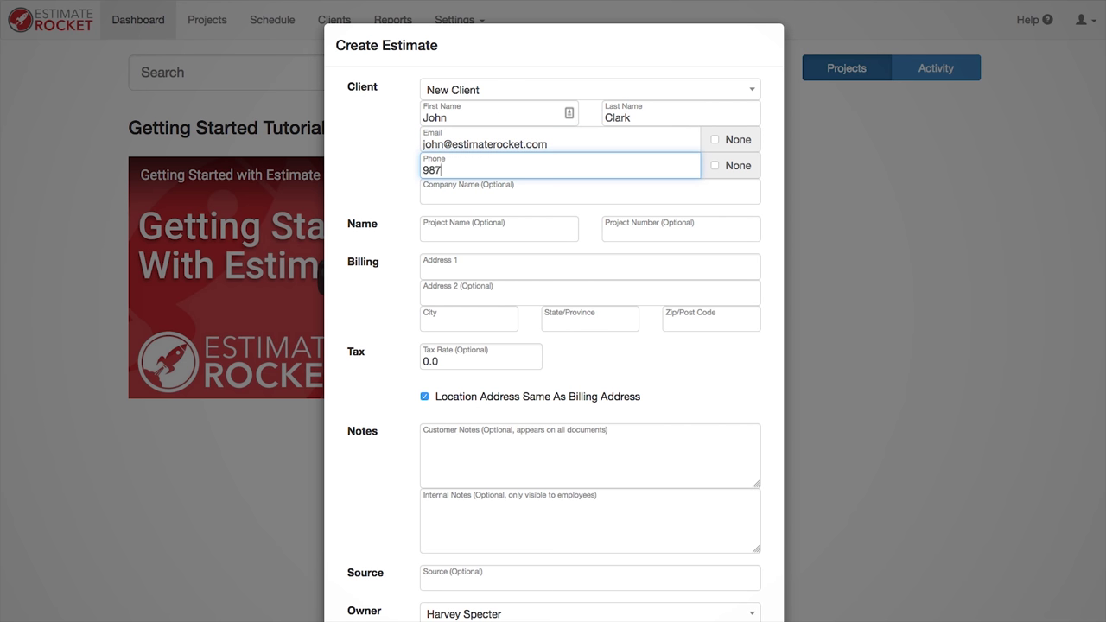
{"action": "type", "text": "6543210"}
Step: Fill in the client's street address, city, state and zip code, then create the estimate
{"action": "left_click", "coordinate": [590, 268]}
{"action": "type", "text": "123 M"}
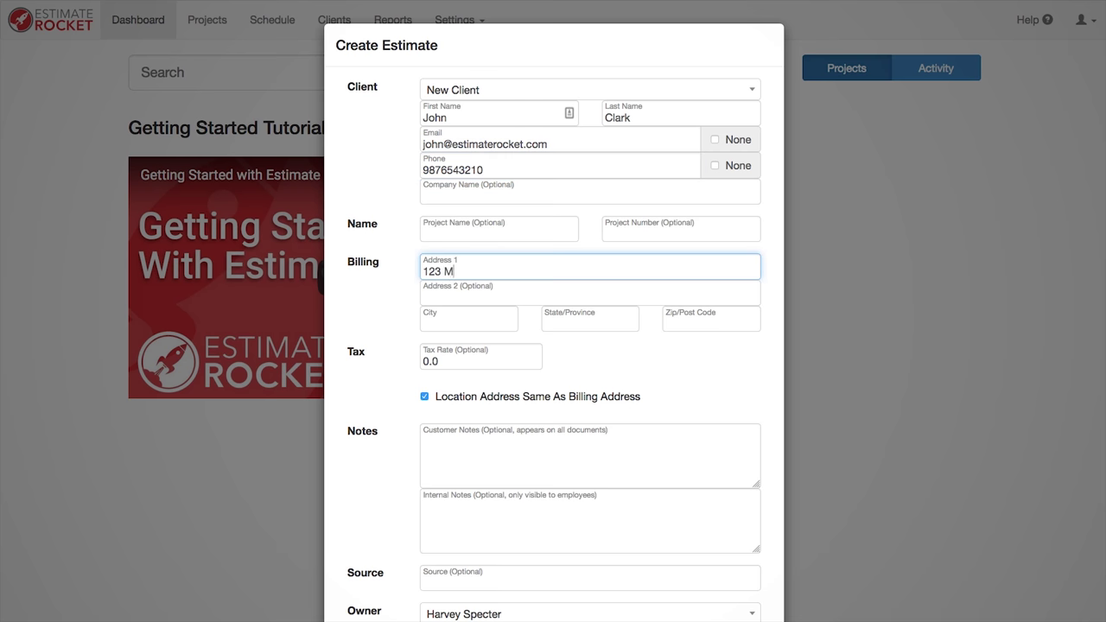
{"action": "type", "text": "ain Street"}
{"action": "left_click", "coordinate": [468, 318]}
{"action": "type", "text": "North"}
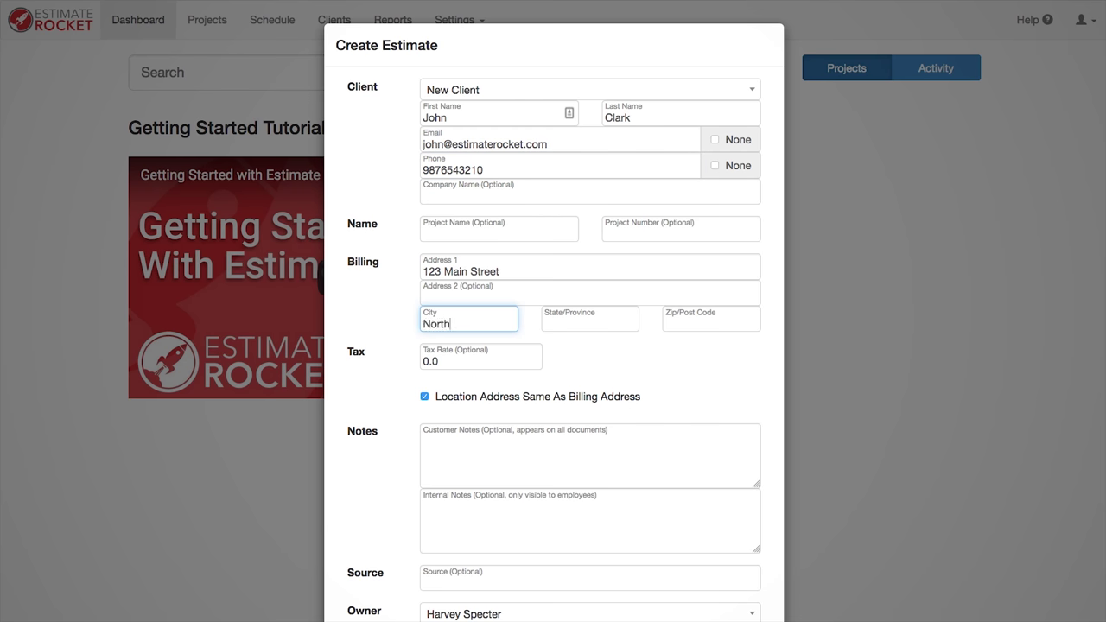
{"action": "type", "text": " Andover"}
{"action": "key", "text": "Tab"}
{"action": "type", "text": "MA"}
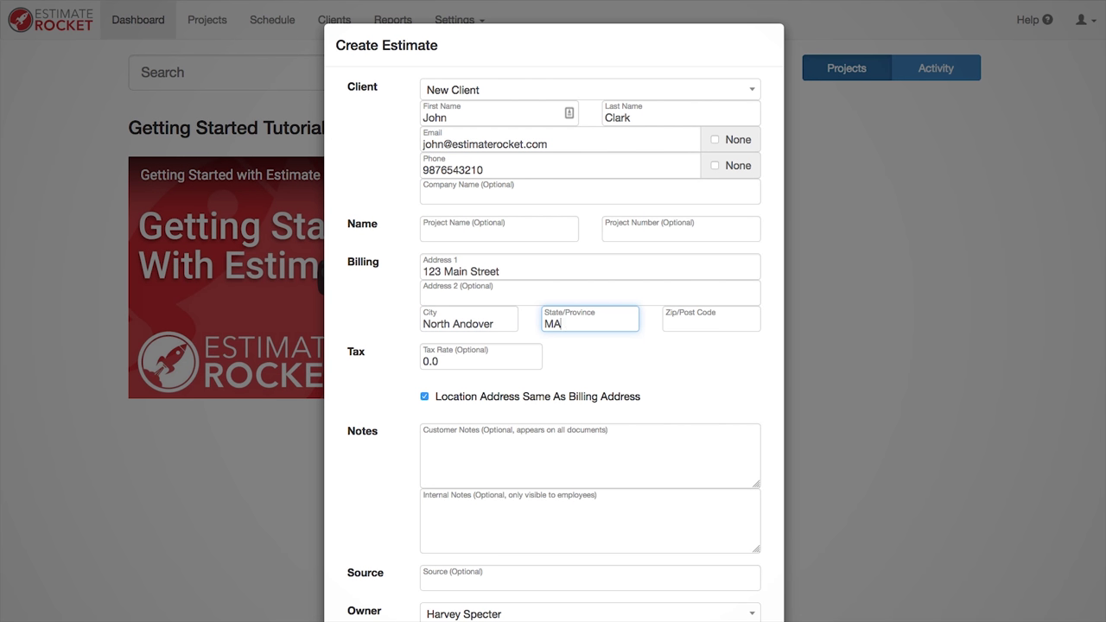
{"action": "key", "text": "Tab"}
{"action": "type", "text": "01985"}
{"action": "scroll", "coordinate": [553, 320], "scroll_direction": "down", "scroll_amount": 3}
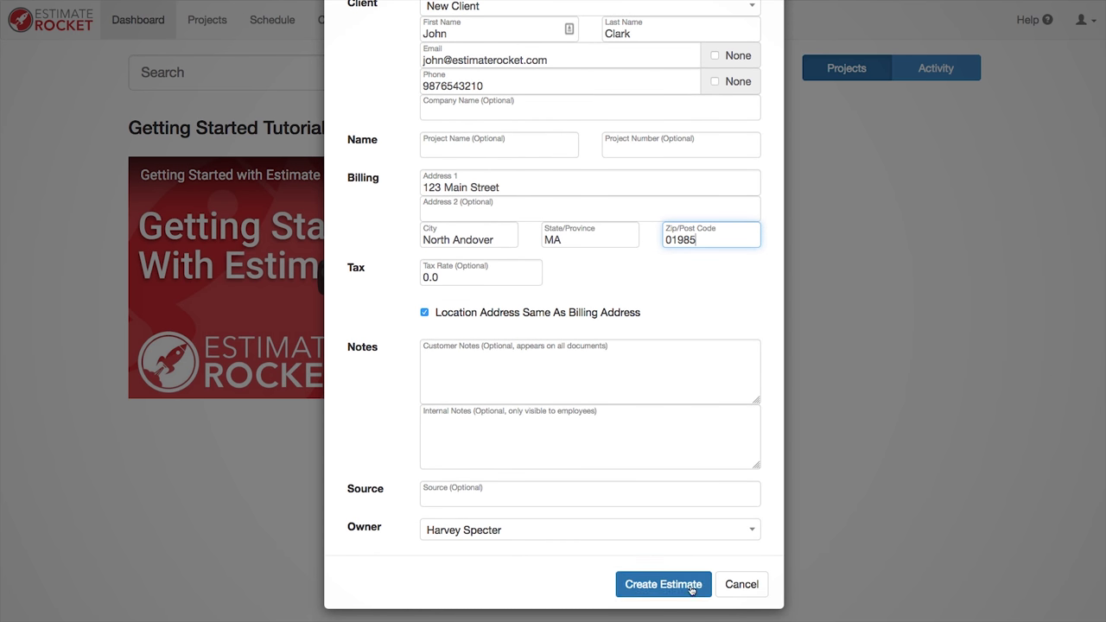
{"action": "left_click", "coordinate": [684, 585]}
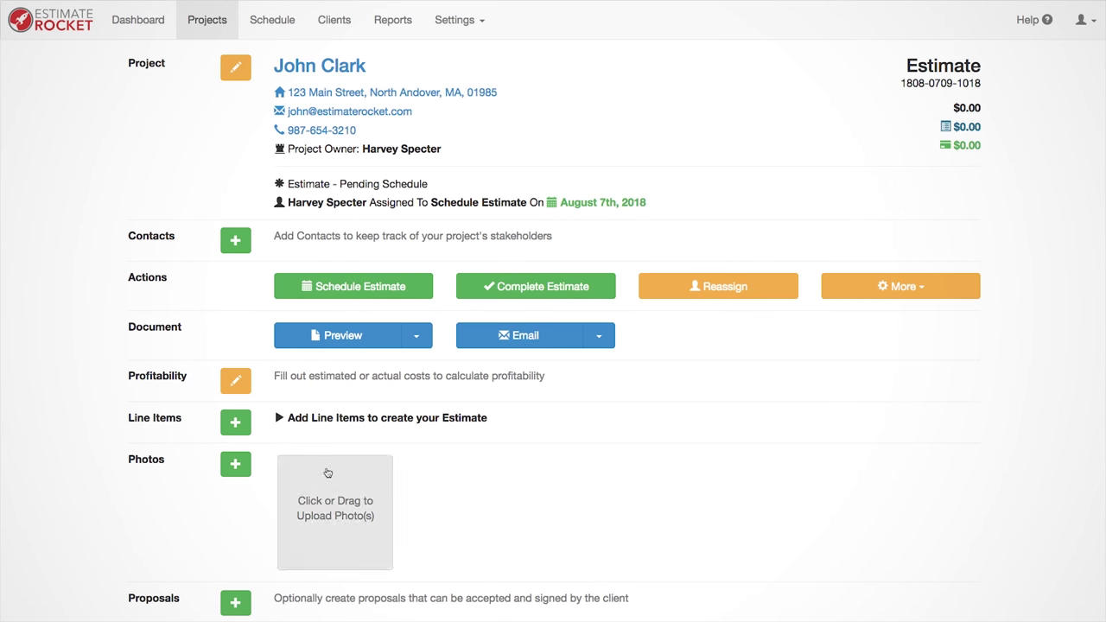
Step: Add a new Paint Living Room line item: $542 unit price, quantity 1, '2 coats of interior latex'
{"action": "left_click", "coordinate": [235, 422]}
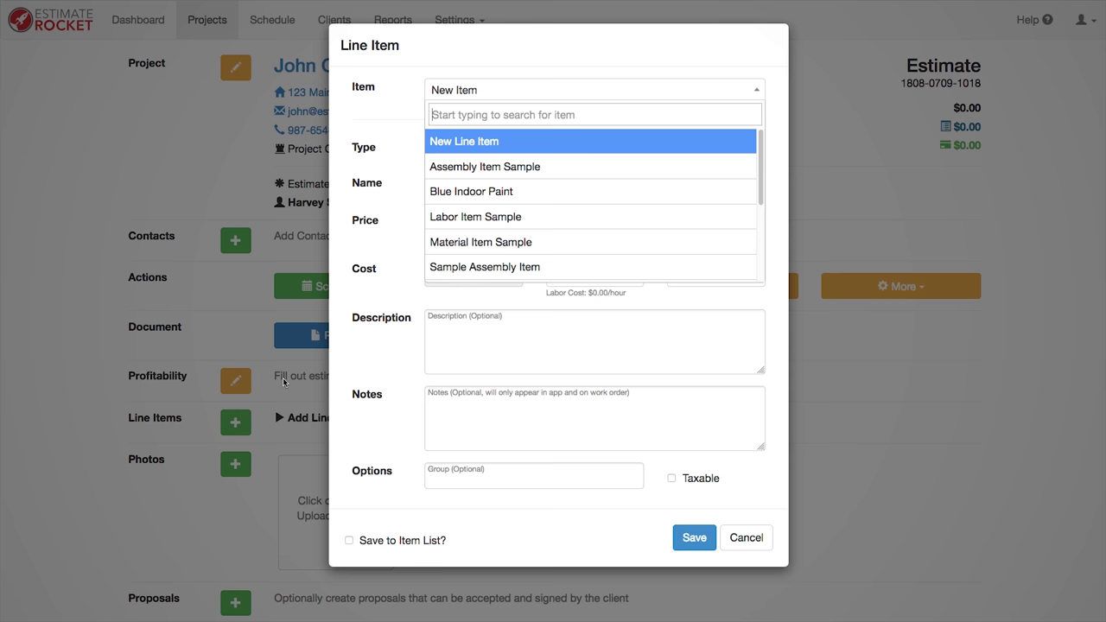
{"action": "left_click", "coordinate": [486, 95]}
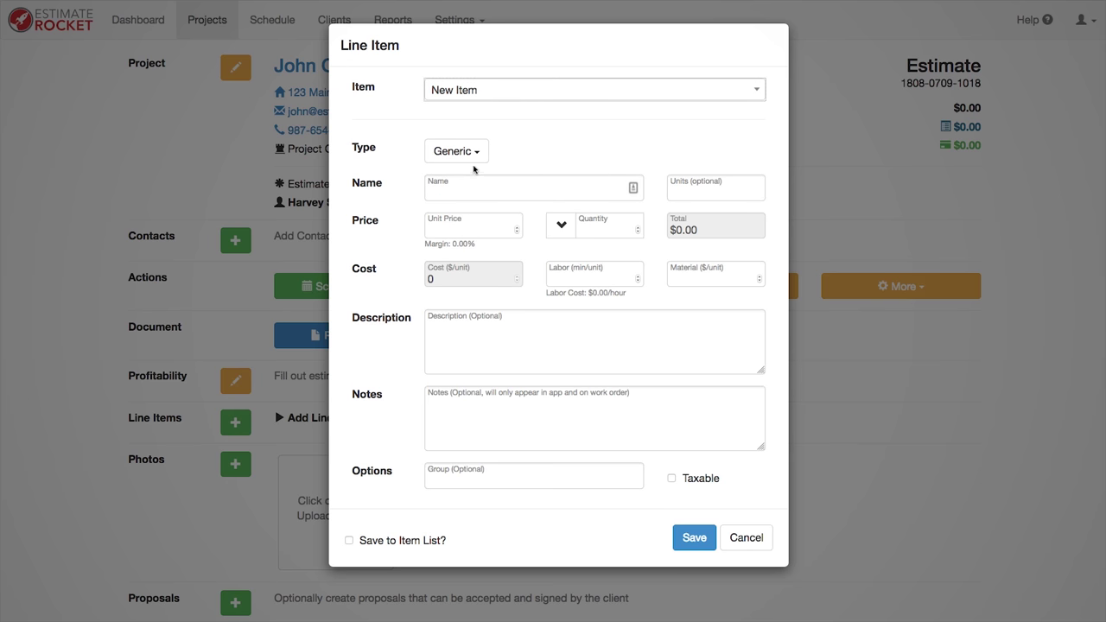
{"action": "left_click", "coordinate": [634, 188]}
{"action": "type", "text": "Paint Living Room"}
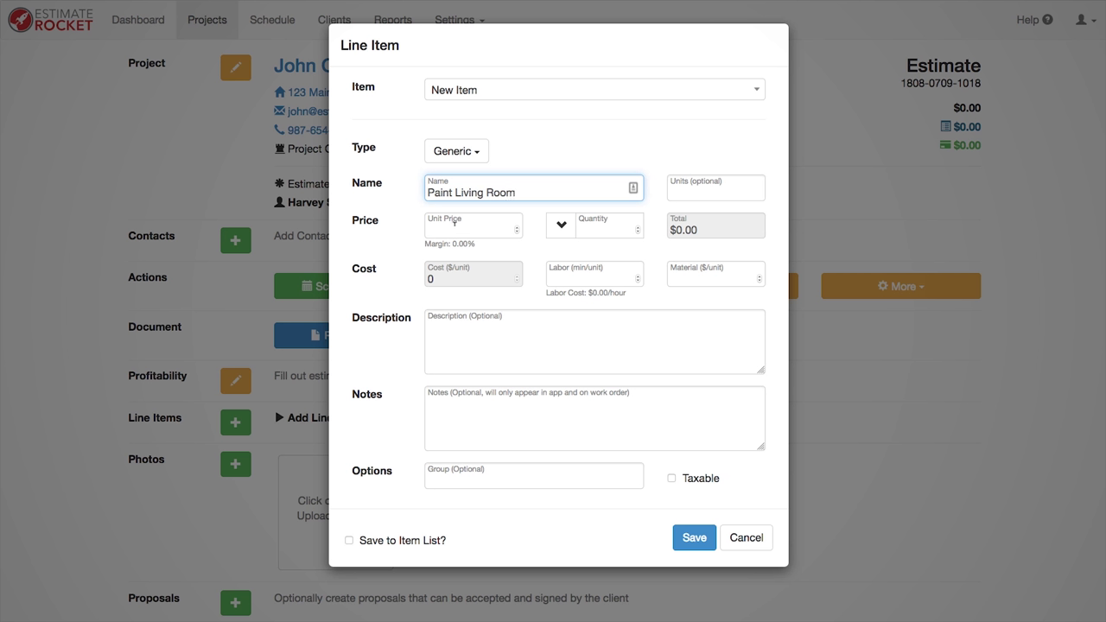
{"action": "left_click", "coordinate": [454, 221]}
{"action": "type", "text": "5"}
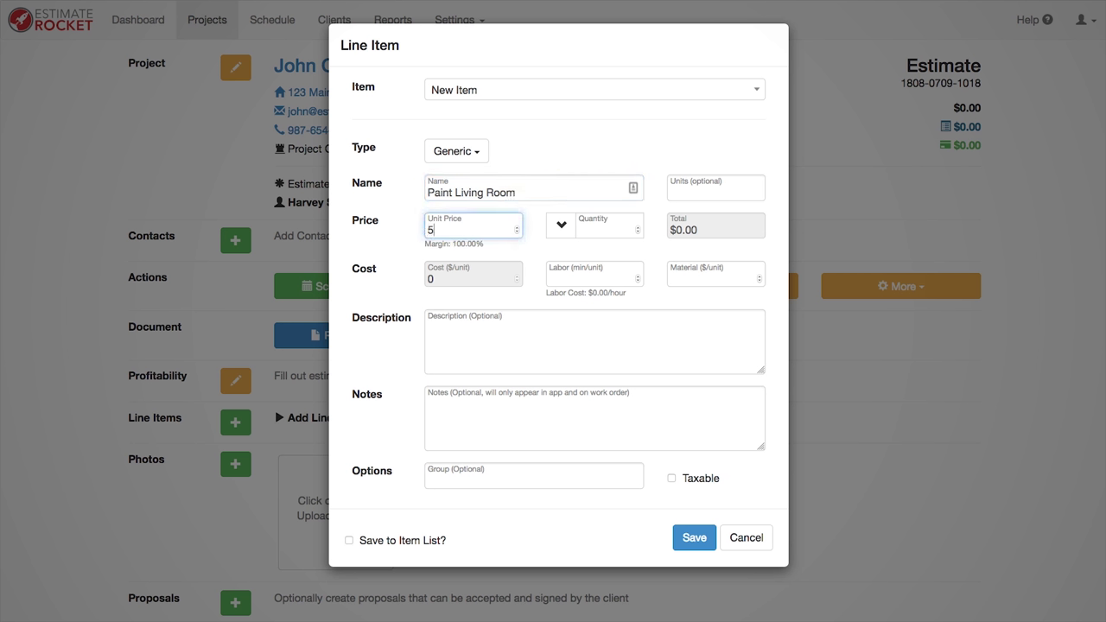
{"action": "type", "text": "42"}
{"action": "left_click", "coordinate": [609, 230]}
{"action": "type", "text": "1"}
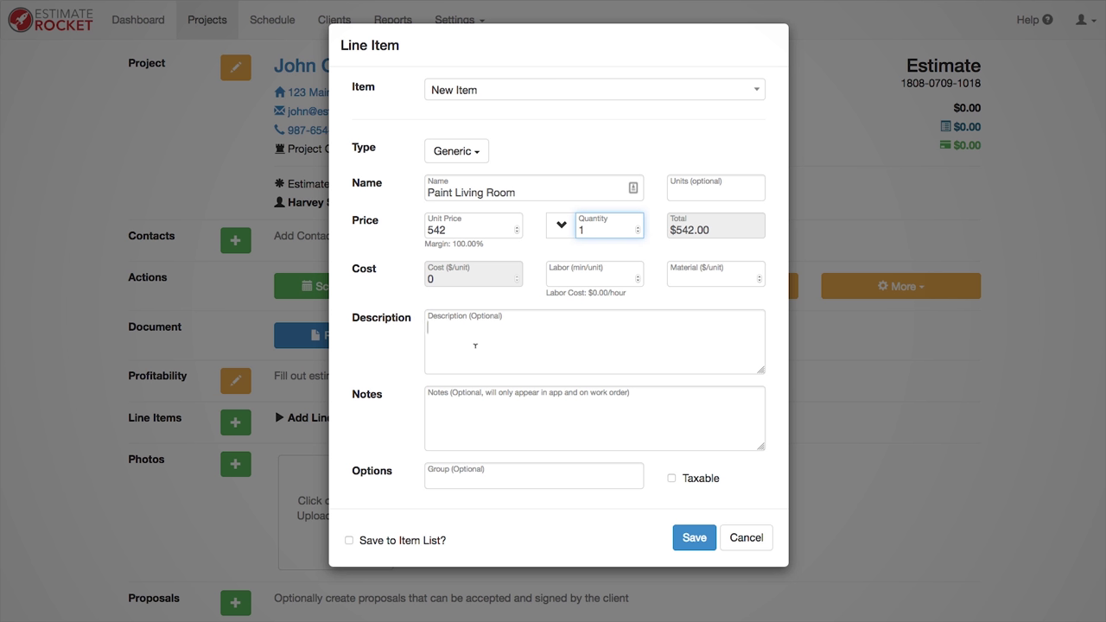
{"action": "type", "text": "Paint 2 coat"}
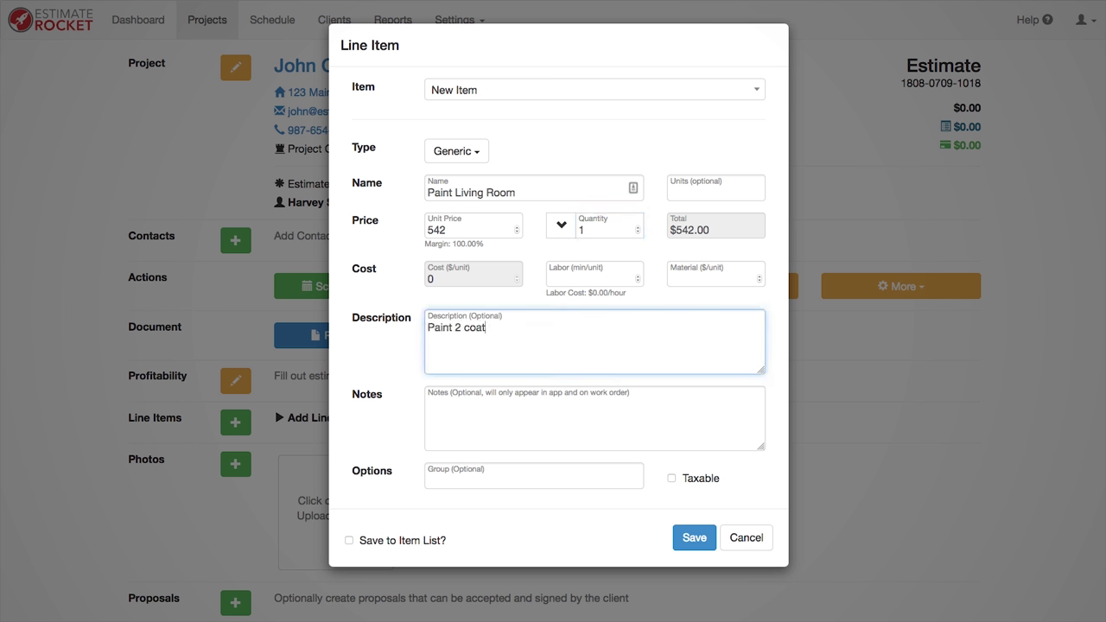
{"action": "type", "text": "s of interior latex."}
{"action": "left_click", "coordinate": [695, 540]}
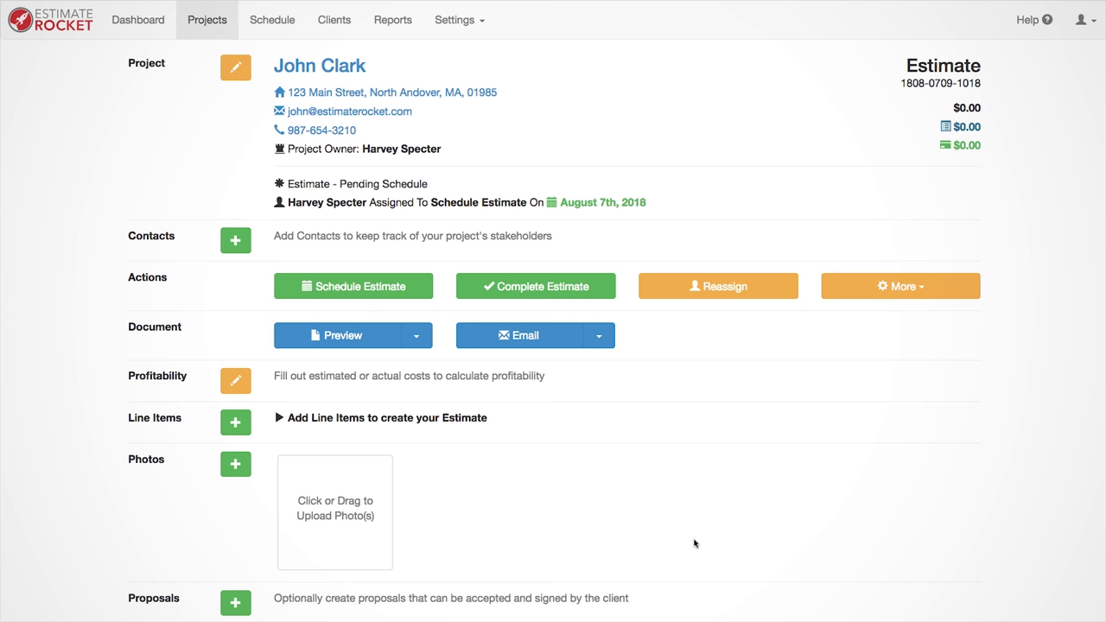
Step: Mark the estimate as complete and confirm it in the Complete Estimate dialog
{"action": "scroll", "coordinate": [694, 542], "scroll_direction": "down", "scroll_amount": 3}
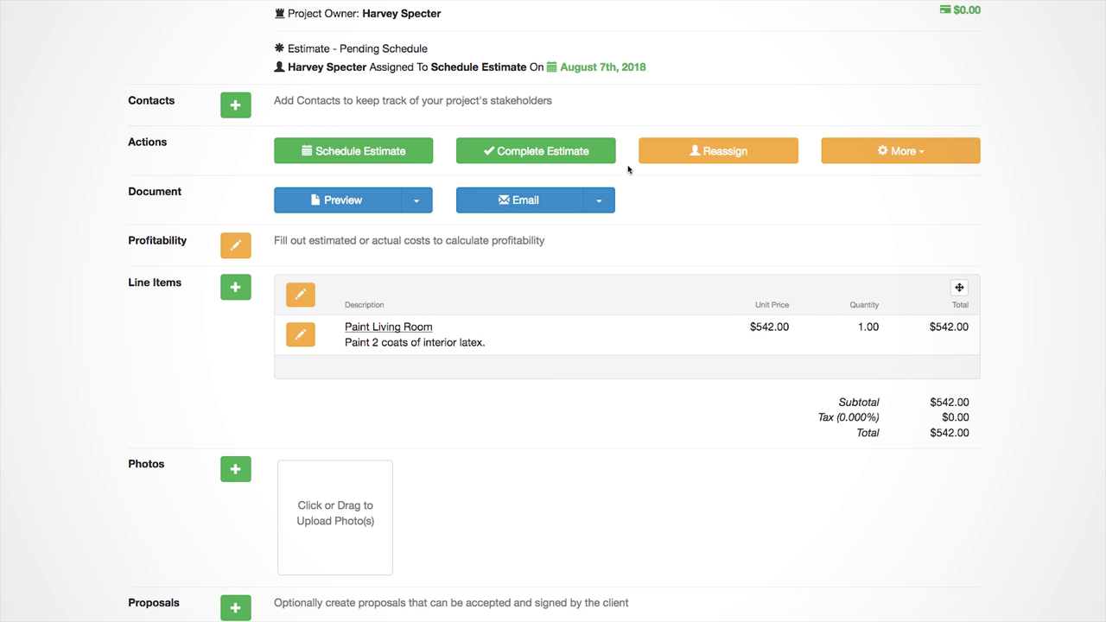
{"action": "left_click", "coordinate": [536, 149]}
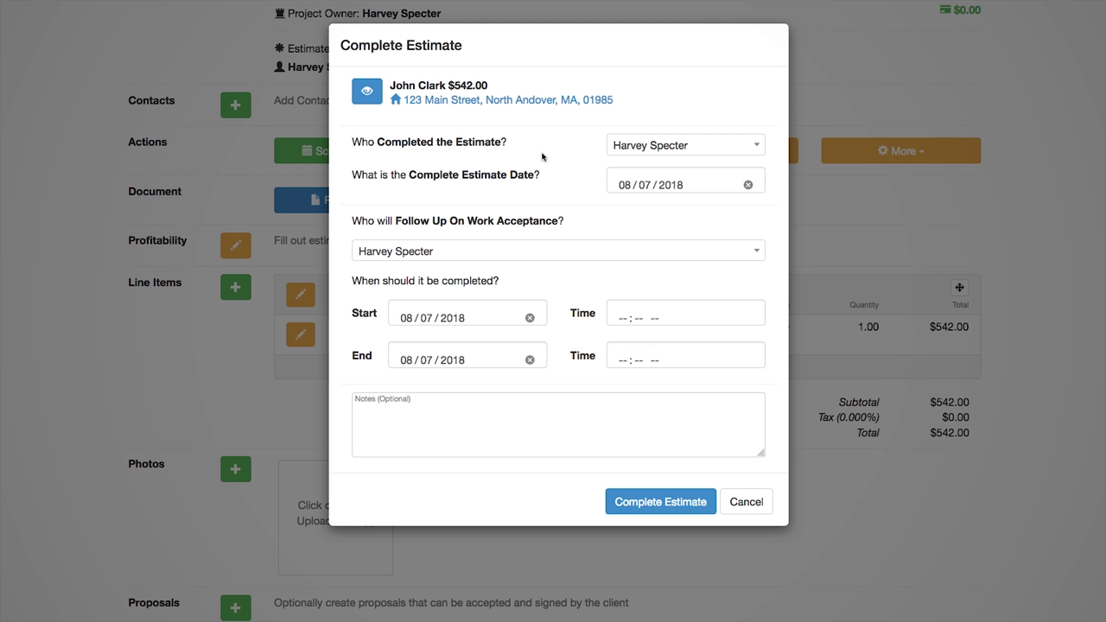
{"action": "left_click", "coordinate": [660, 502]}
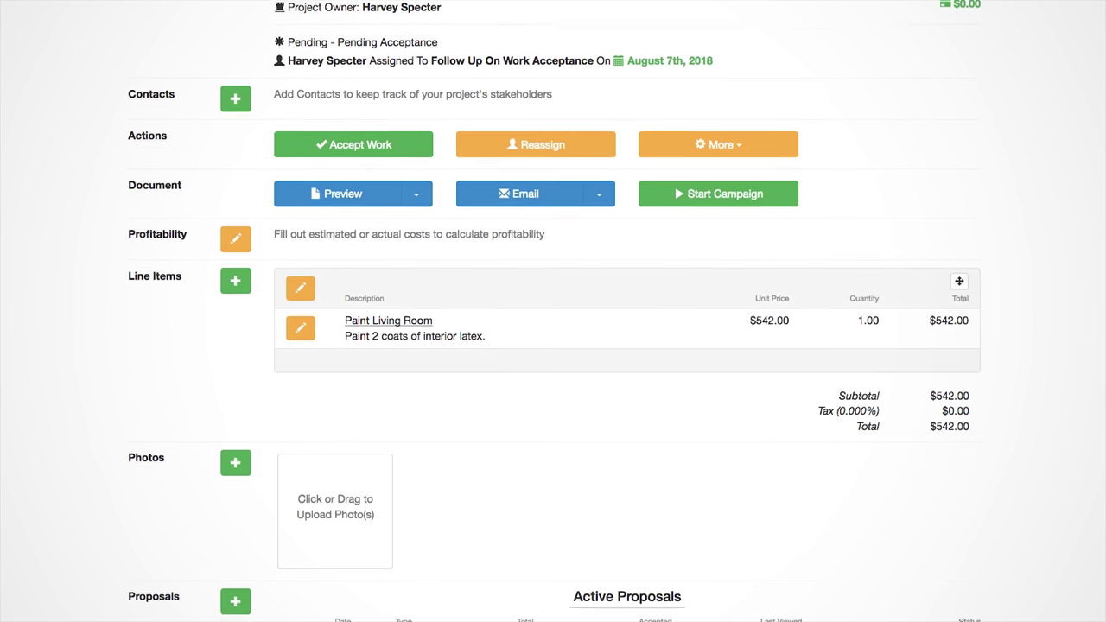
{"action": "scroll", "coordinate": [553, 311], "scroll_direction": "down", "scroll_amount": 3}
{"action": "scroll", "coordinate": [553, 311], "scroll_direction": "down", "scroll_amount": 4}
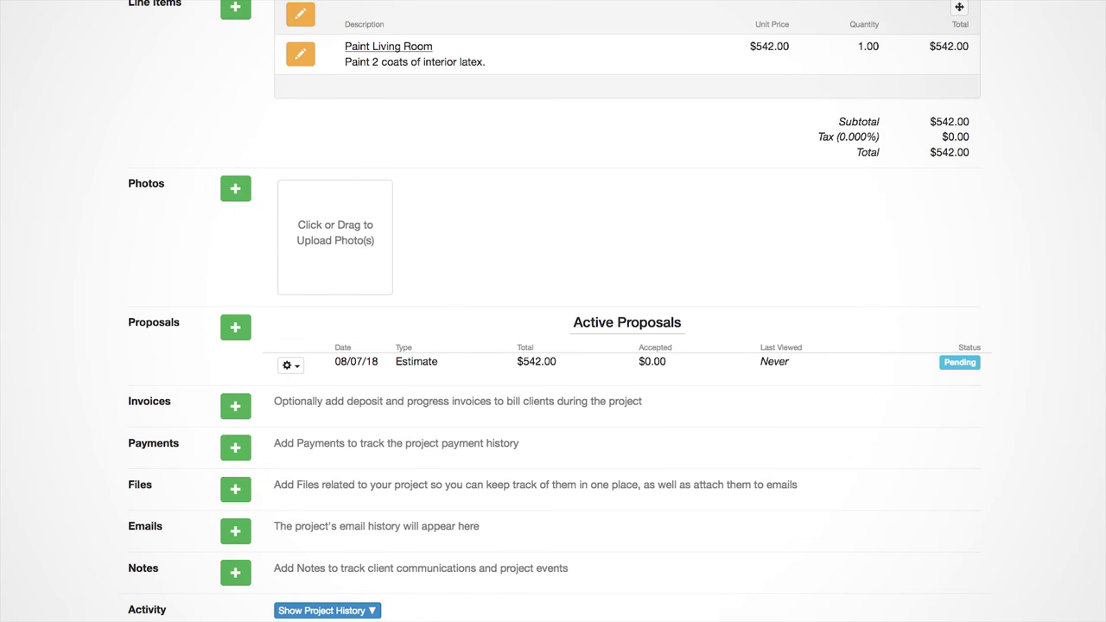
{"action": "scroll", "coordinate": [553, 311], "scroll_direction": "up", "scroll_amount": 5}
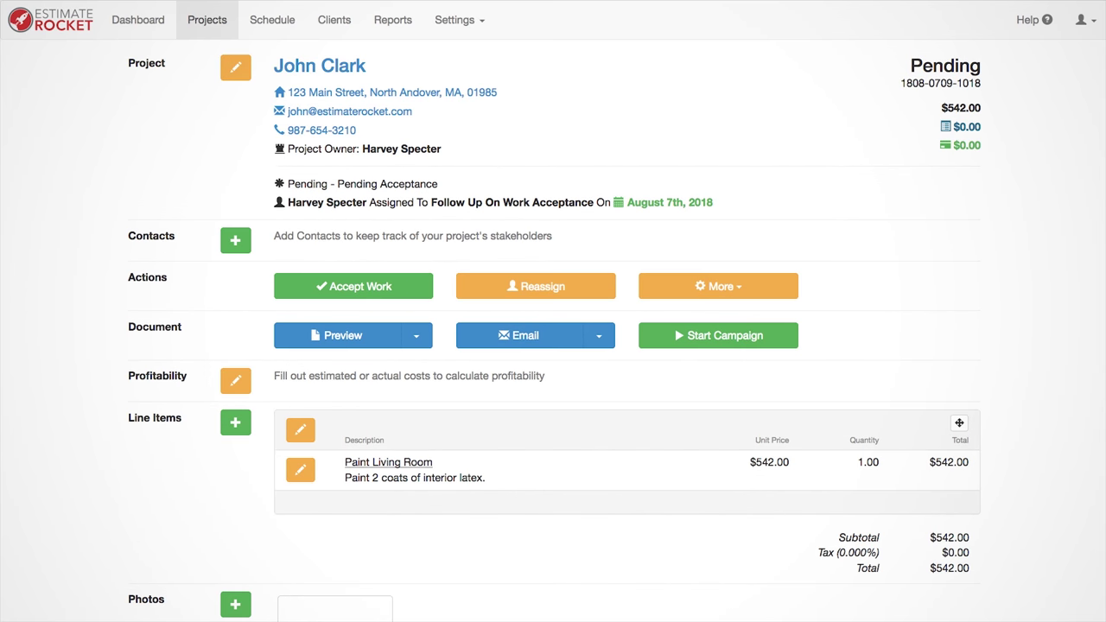
Step: Email the estimate to the client using the Estimate Email template
{"action": "left_click", "coordinate": [530, 342]}
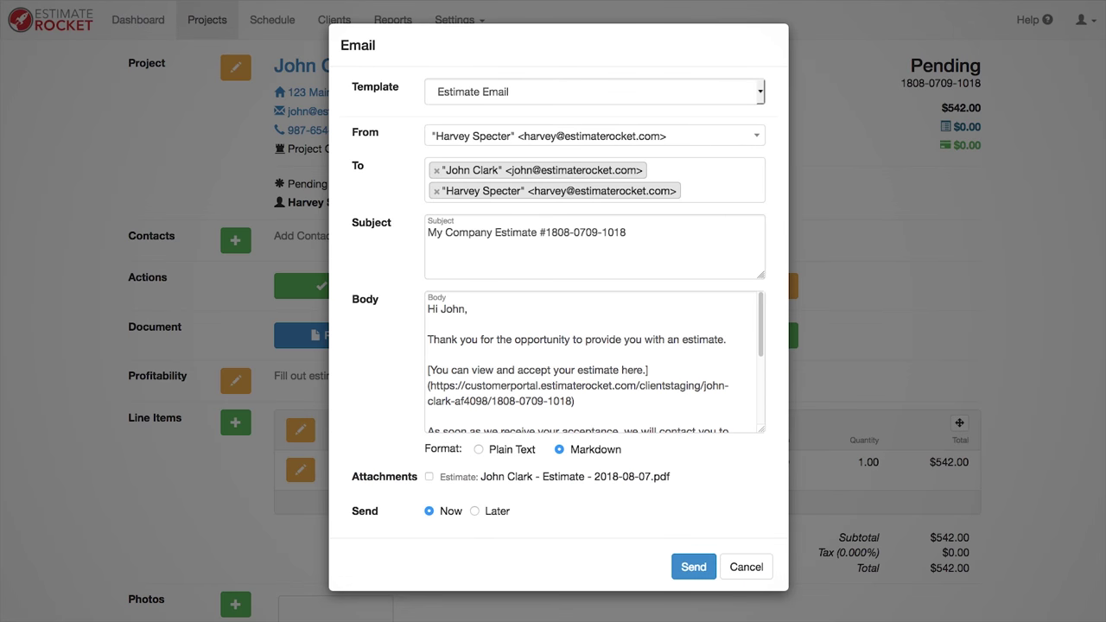
{"action": "left_click", "coordinate": [691, 568]}
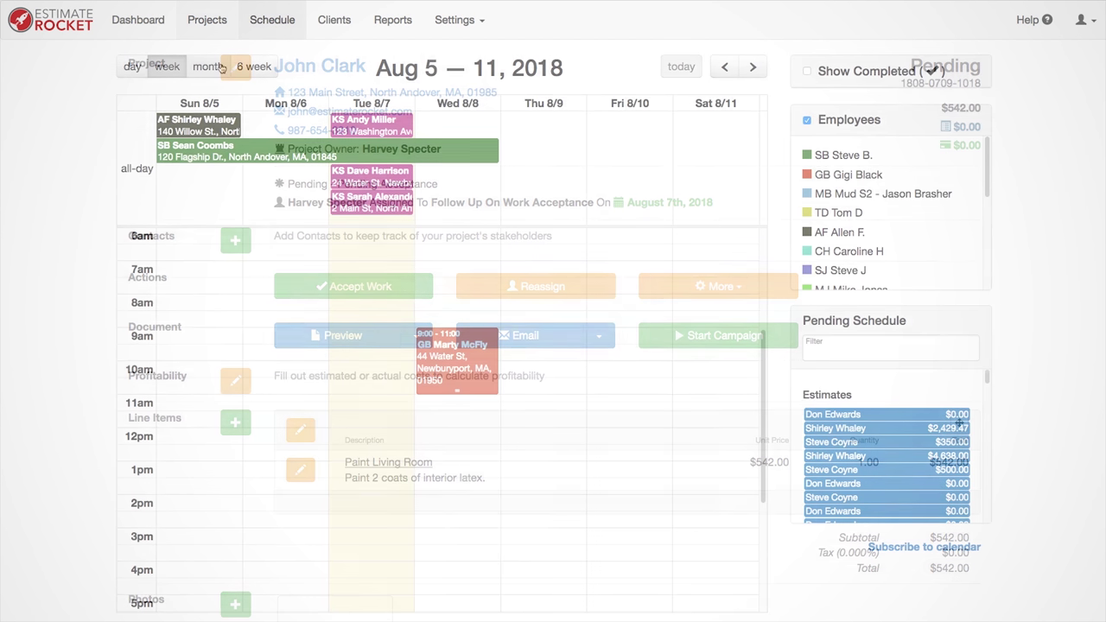
Step: View the month schedule and Paint Bedroom sub-items, then start a new support chat conversation
{"action": "left_click", "coordinate": [220, 68]}
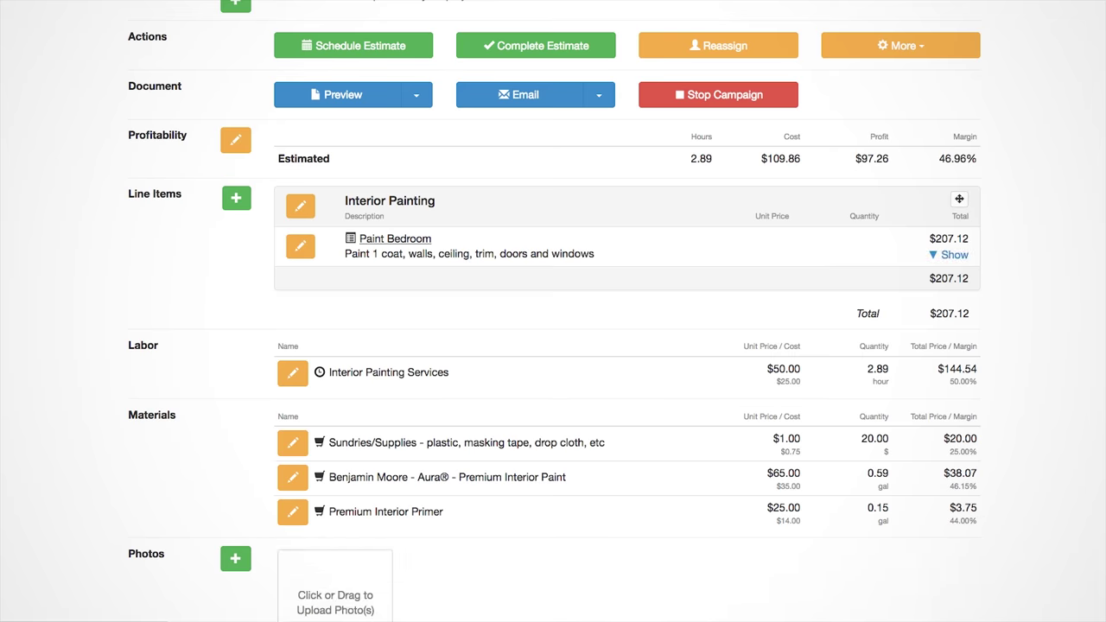
{"action": "left_click", "coordinate": [955, 255]}
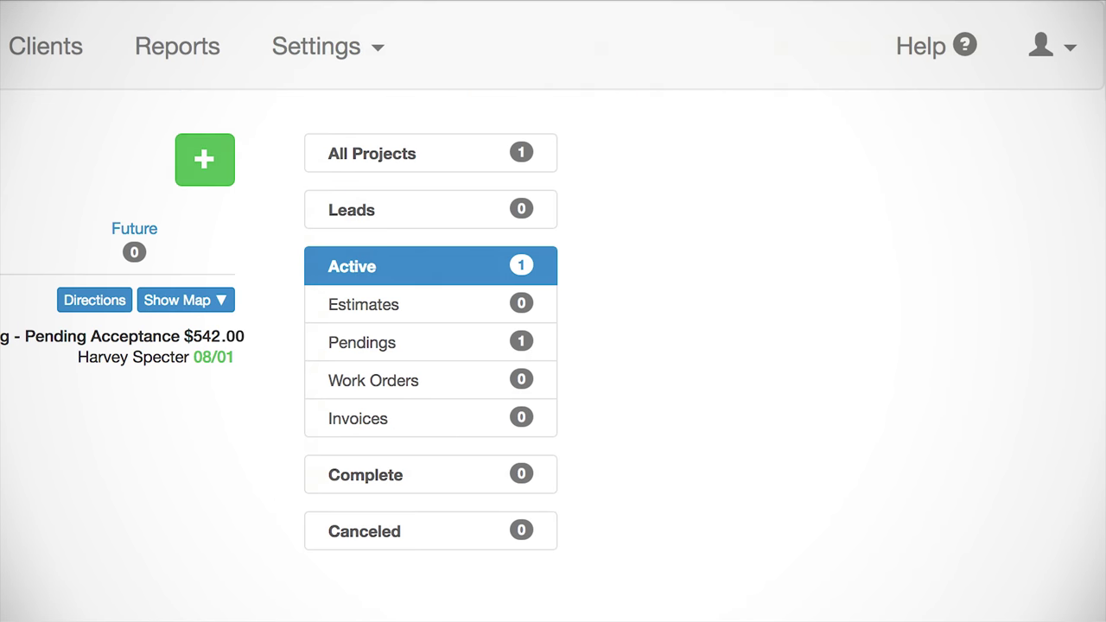
{"action": "left_click", "coordinate": [940, 50]}
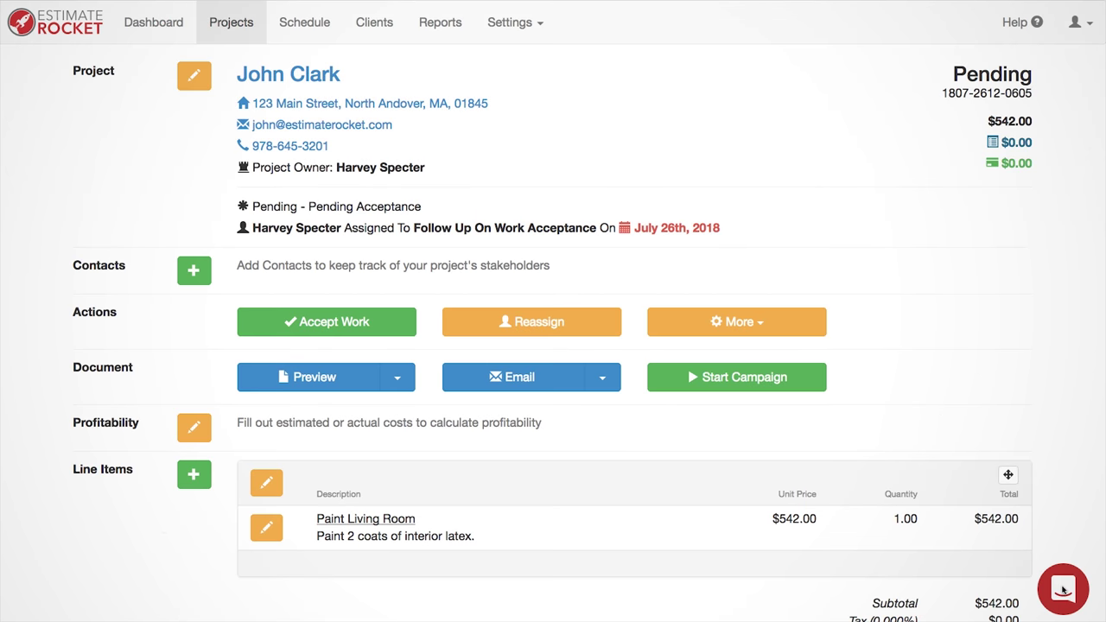
{"action": "left_click", "coordinate": [1063, 589]}
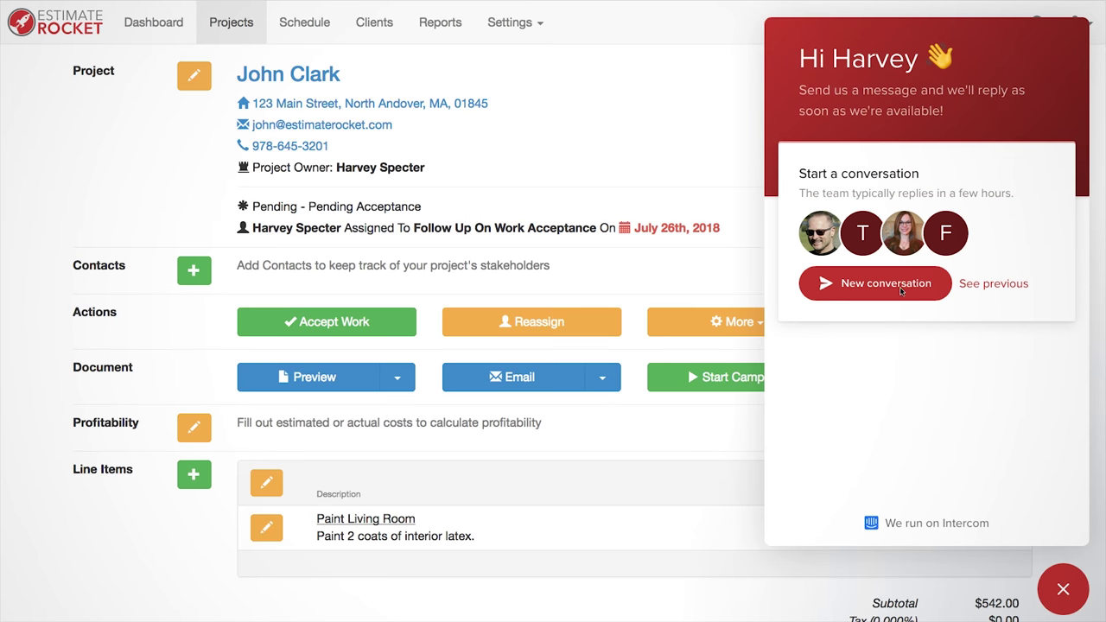
{"action": "left_click", "coordinate": [897, 286]}
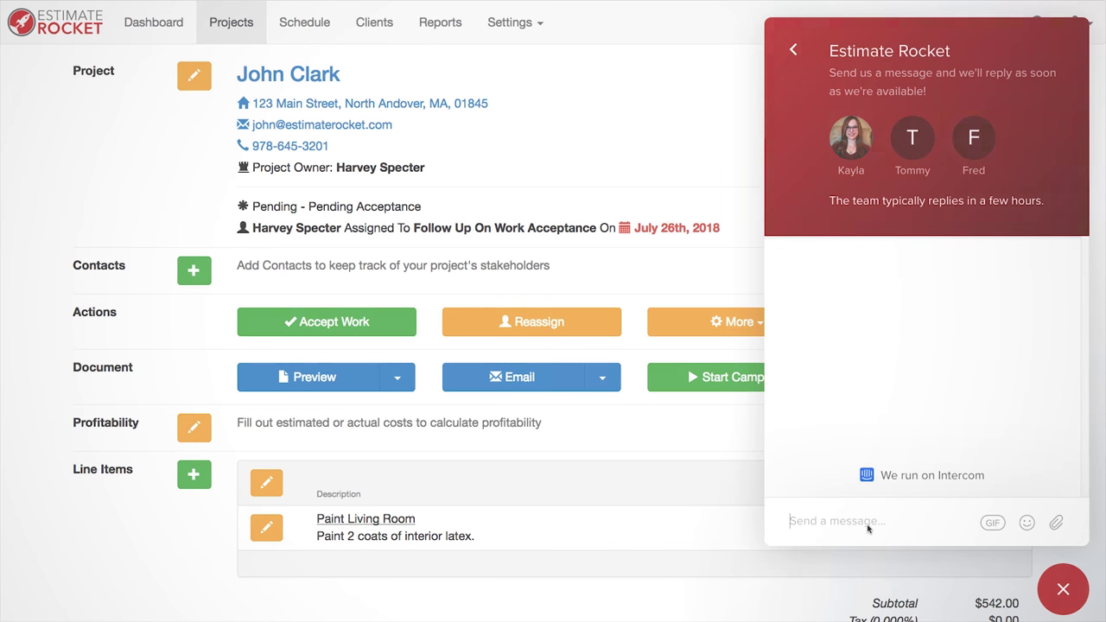